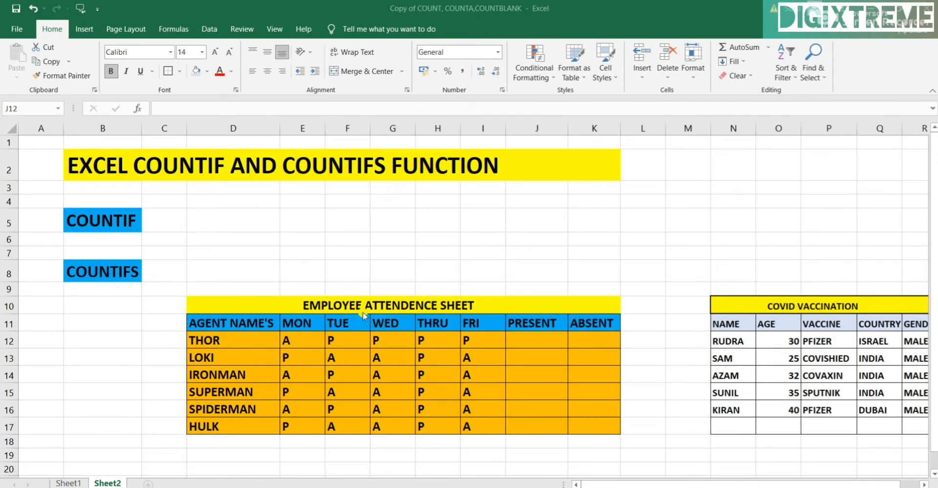
Enter =COUNTIF(E12:I12,"P") in cell J12 to count the first agent's present days
left_click(541, 329)
left_click(540, 335)
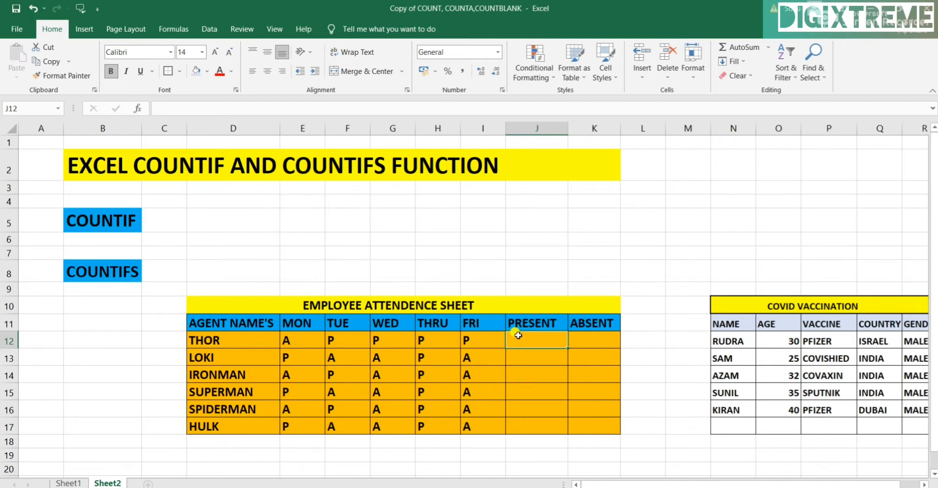
type("=")
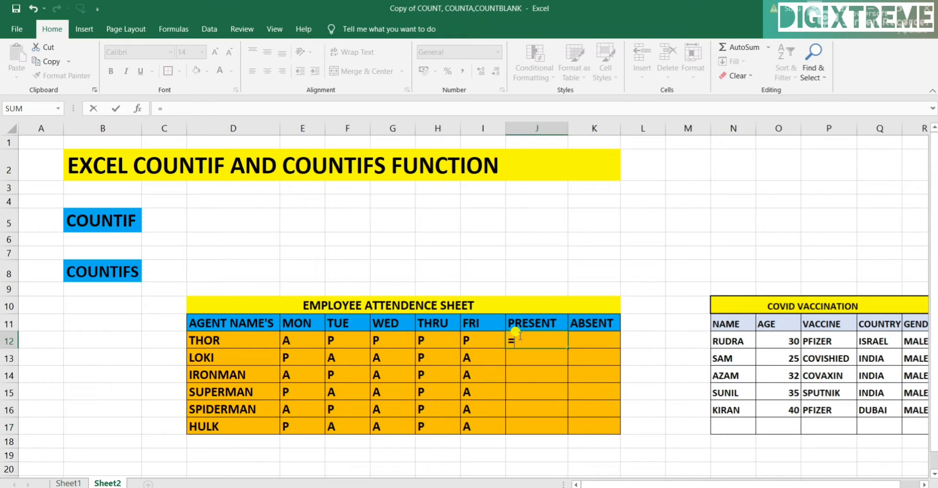
type("COU")
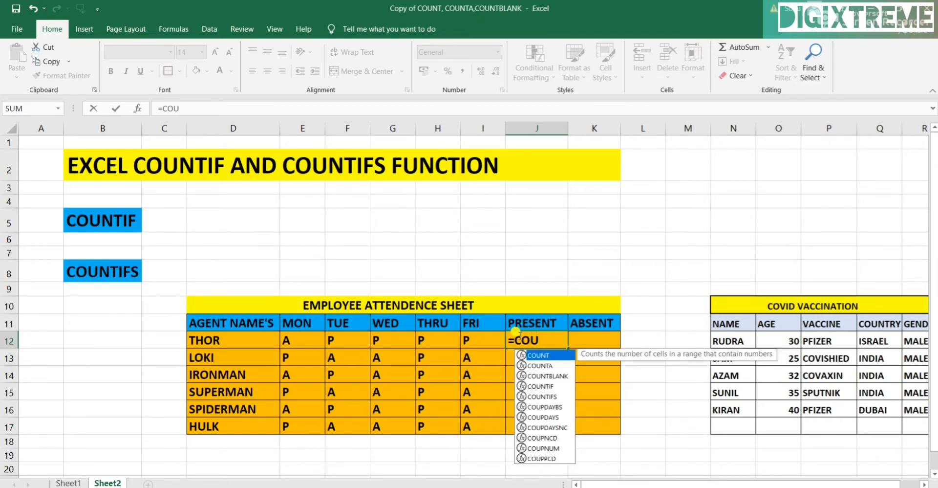
key("Down")
key("Down")
key("Down")
key("Down")
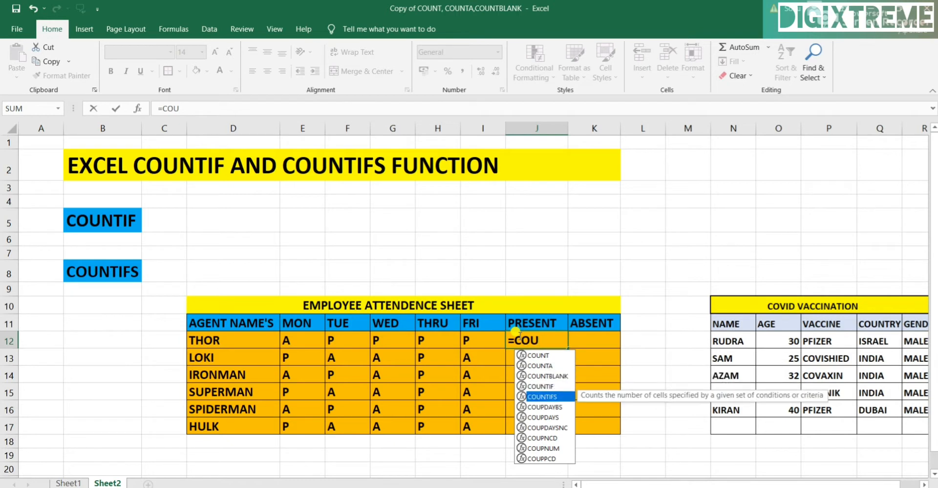
key("Up")
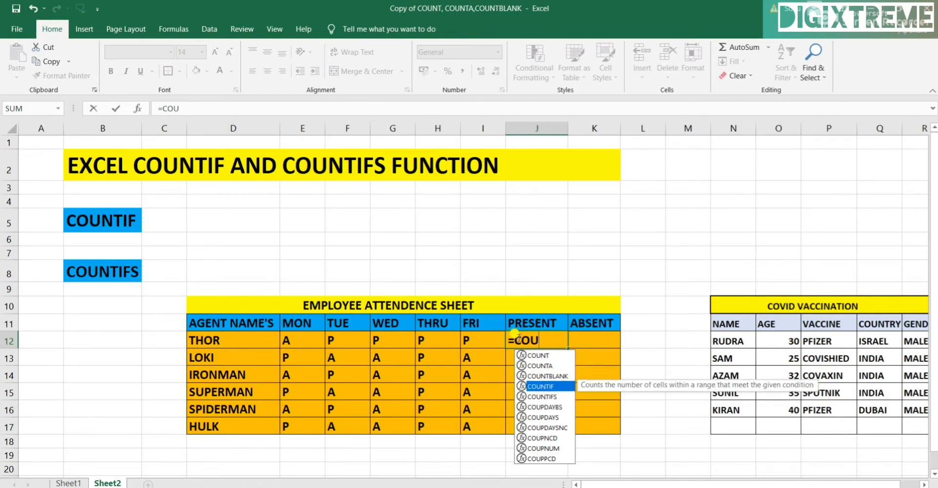
key("Tab")
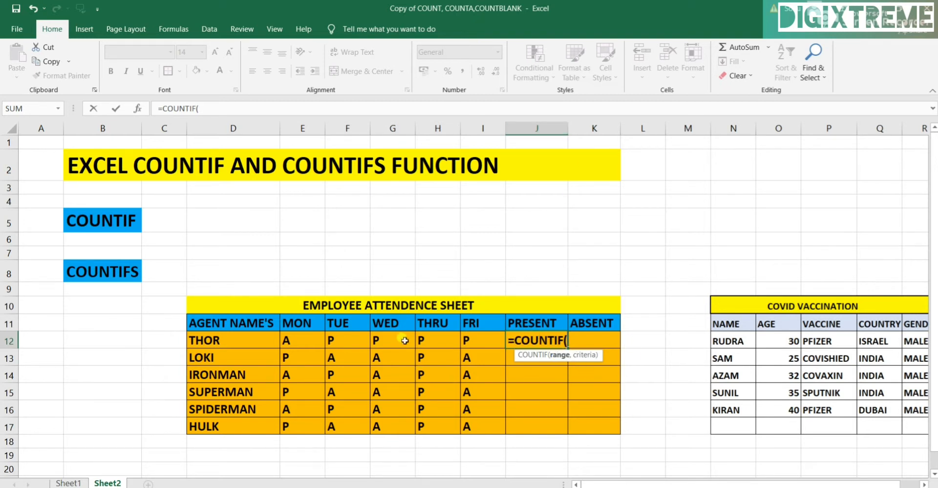
left_click(285, 338)
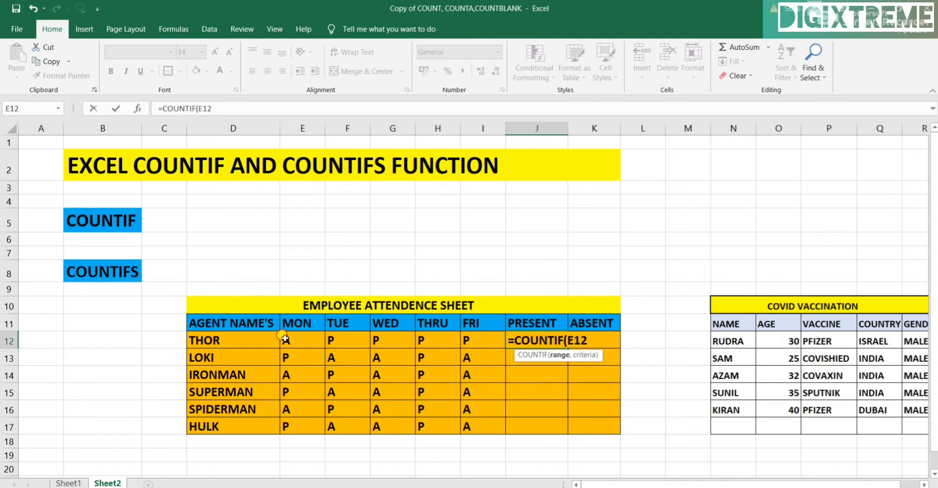
left_click_drag(285, 339, 484, 335)
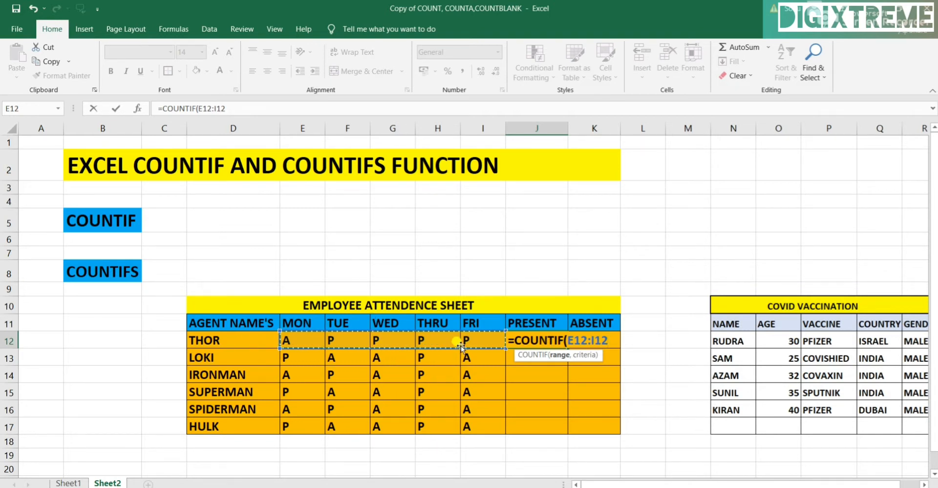
type(",")
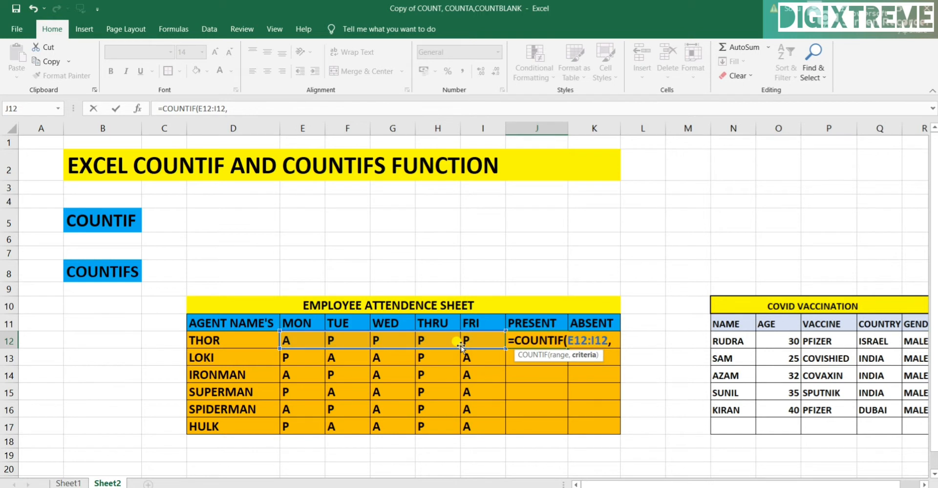
type("\"")
type("P")
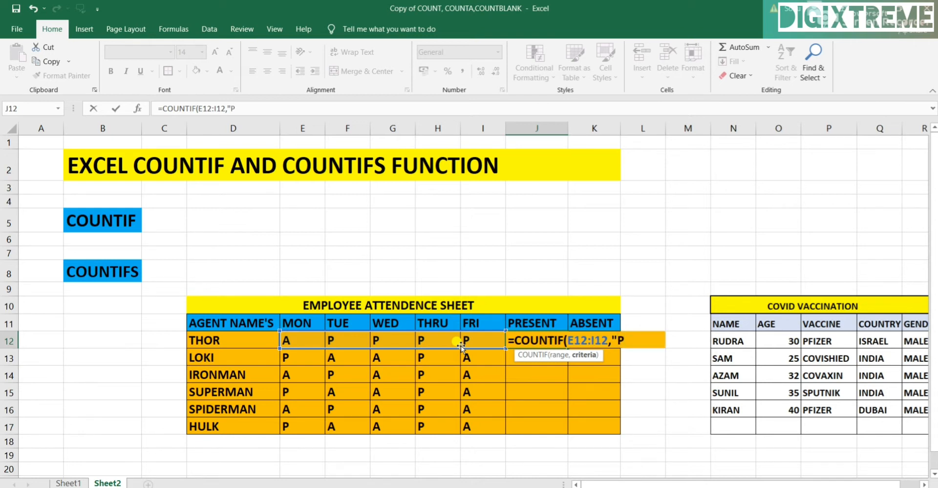
type("\")")
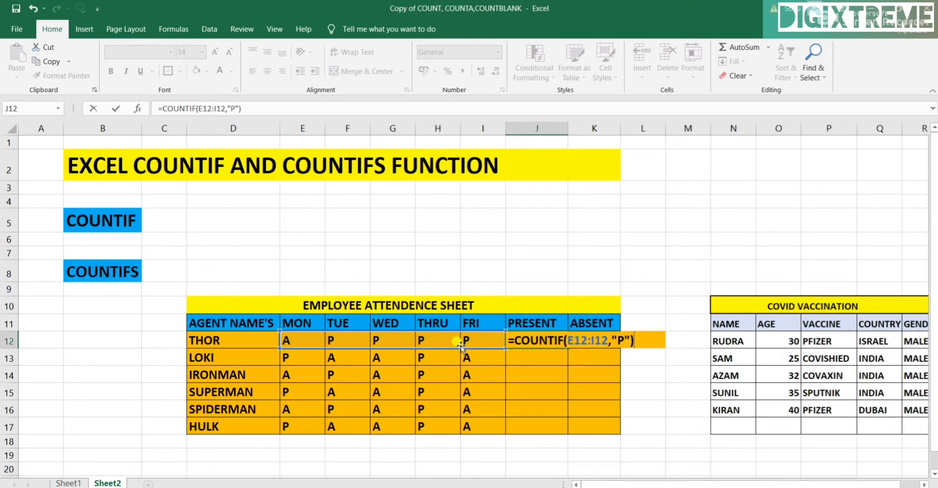
key("Return")
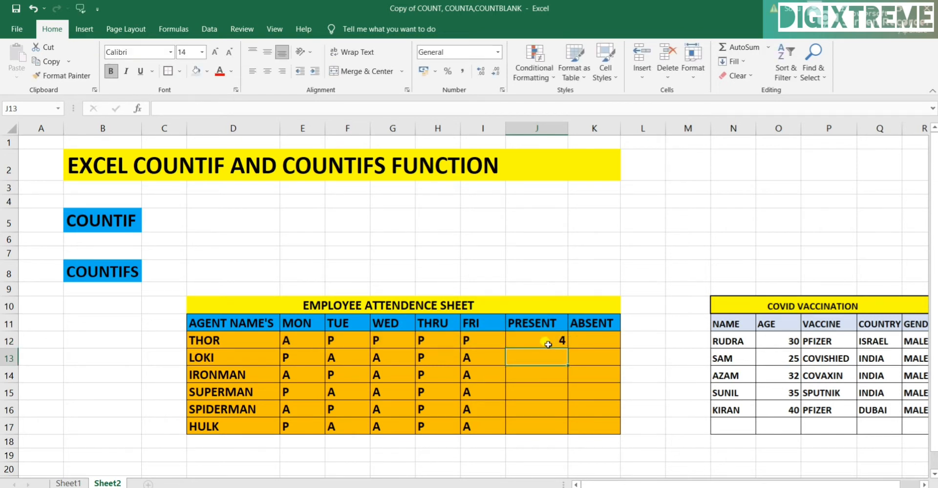
Fill the COUNTIF formula from J12 down the PRESENT column to J17 for the remaining agents
left_click(546, 342)
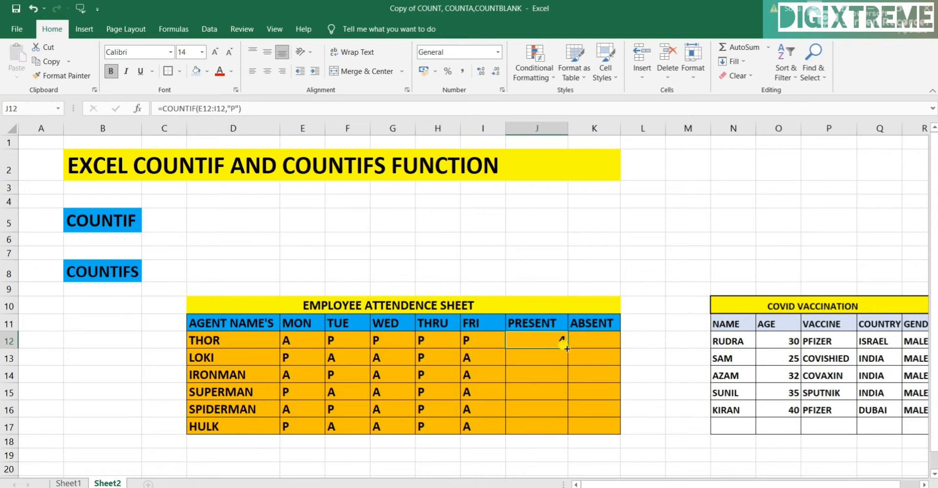
left_click_drag(566, 348, 563, 428)
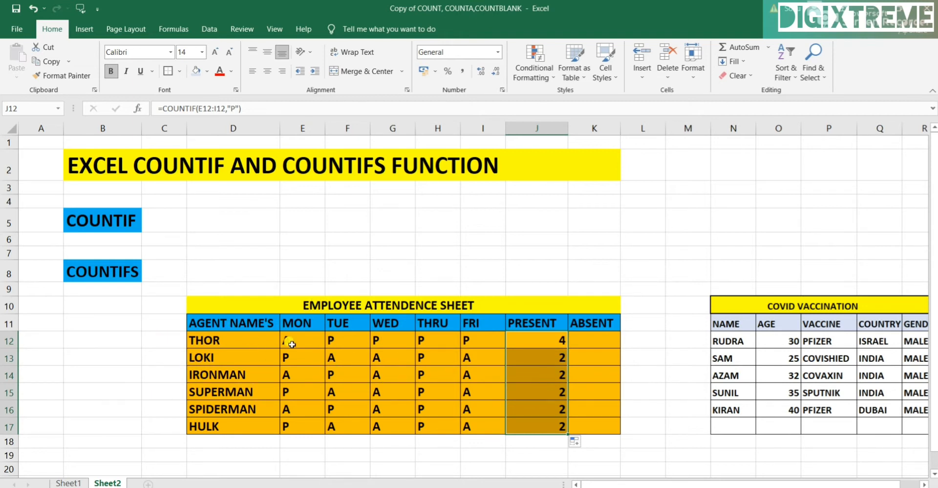
left_click(217, 362)
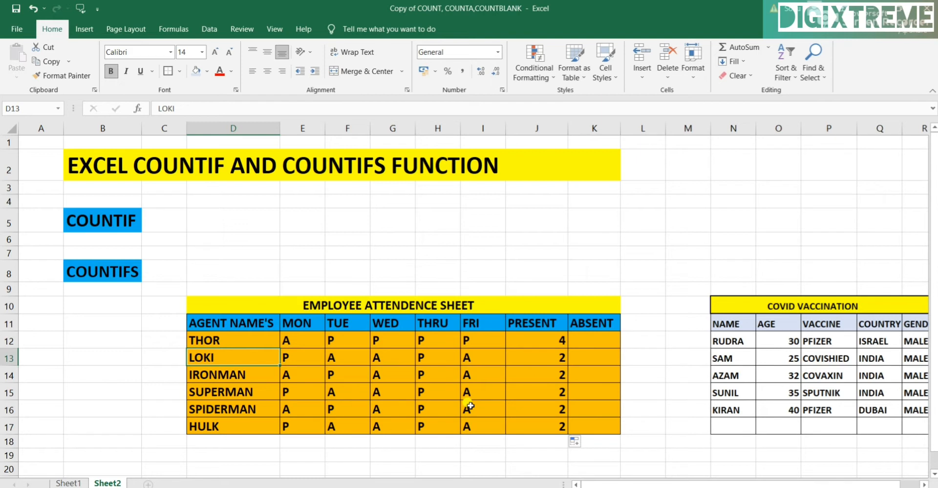
Enter =COUNTIF(E12:I12,"A") in cell K12 to count the first agent's absent days
left_click(608, 341)
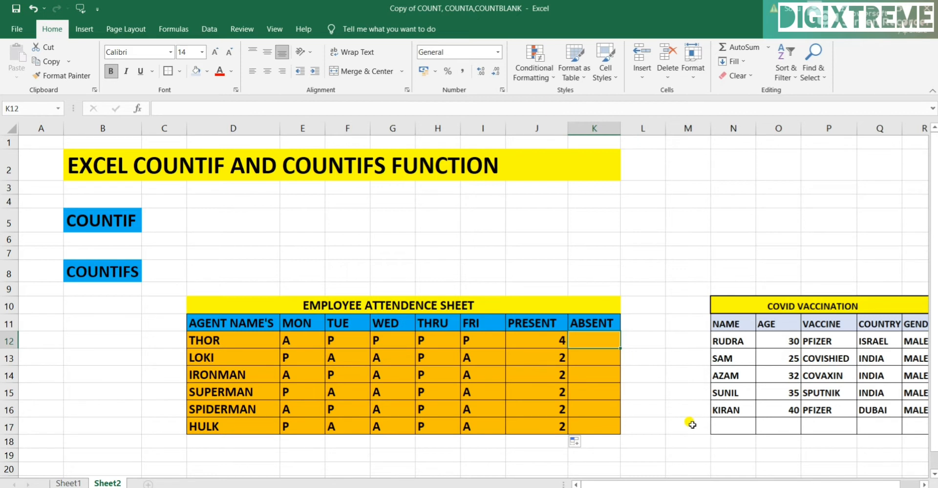
type("=CO")
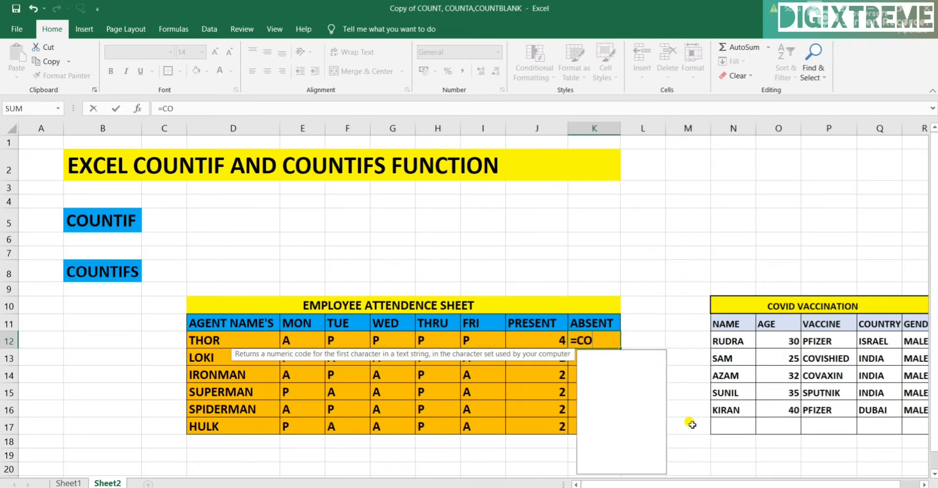
type("UNTIF")
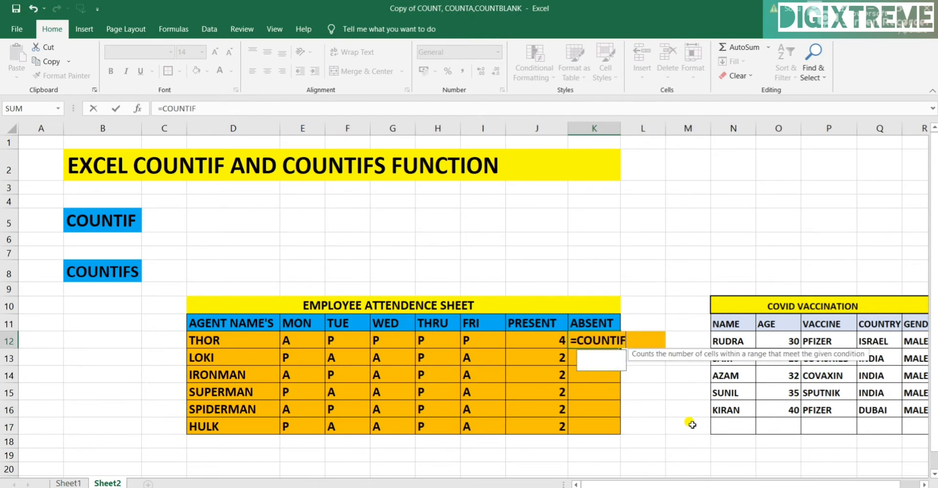
type("(")
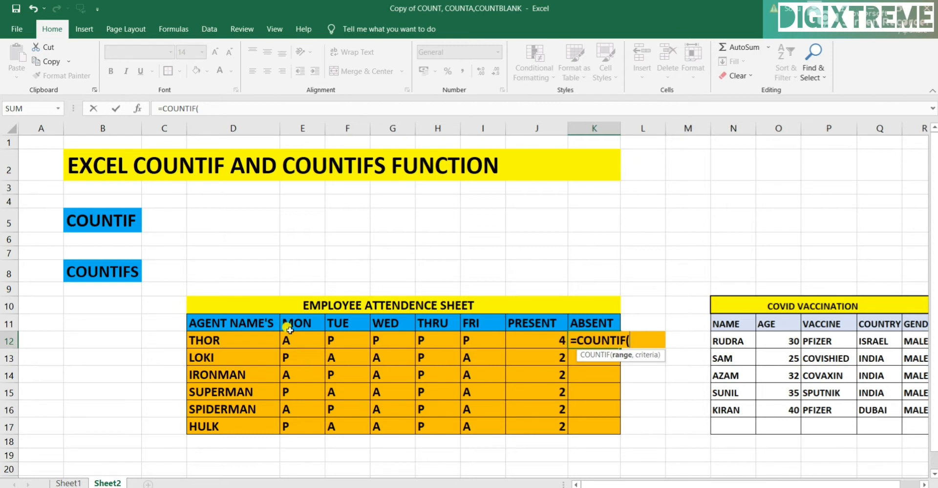
left_click_drag(287, 329, 483, 337)
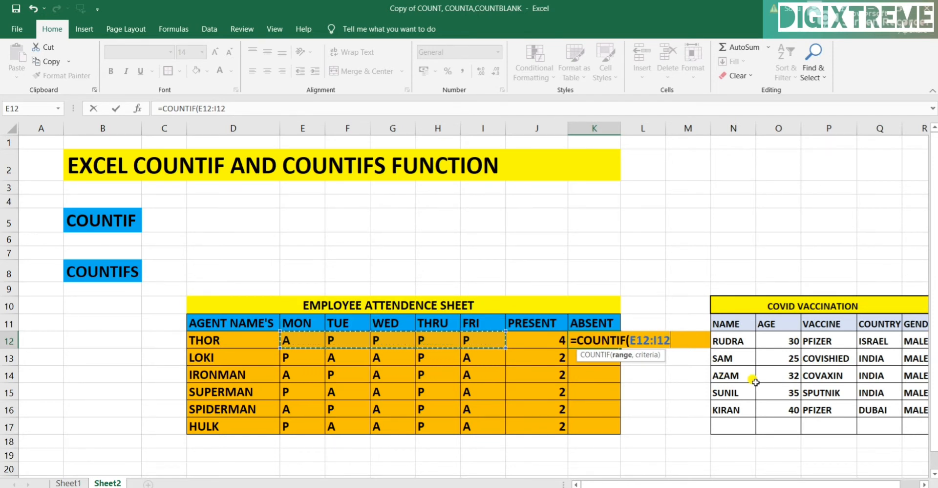
type(",")
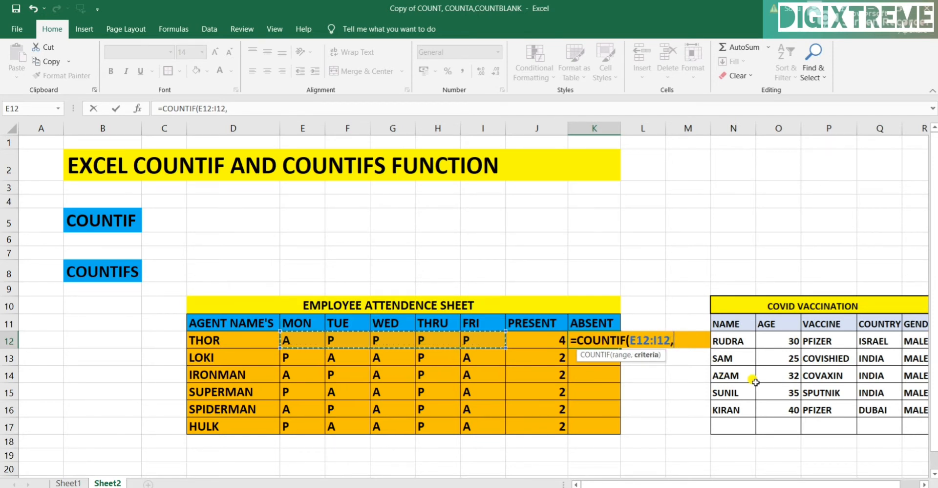
type("\"")
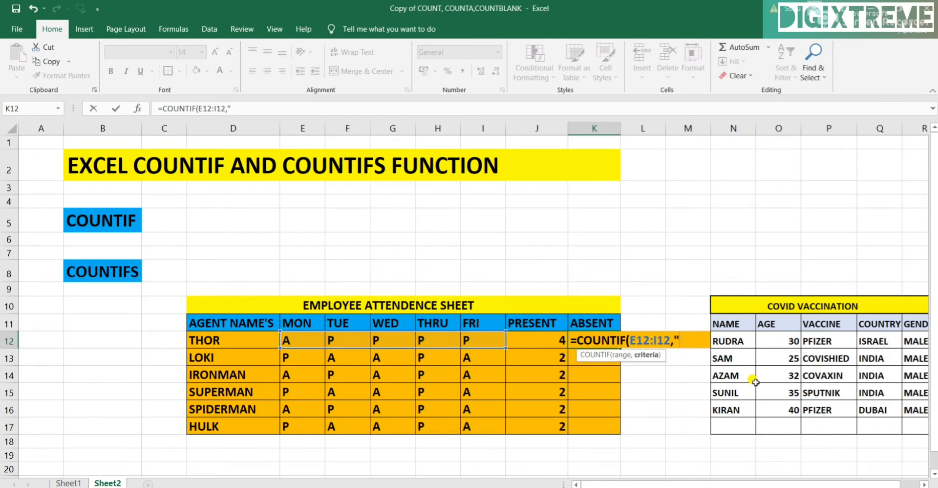
type("A\"")
type(")")
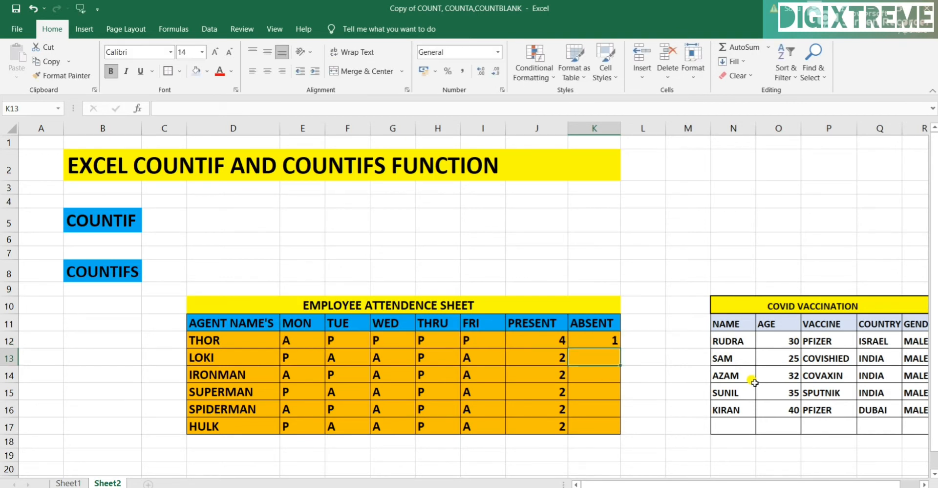
Fill the COUNTIF formula from K12 down the ABSENT column to K17 for the remaining agents
left_click(284, 338)
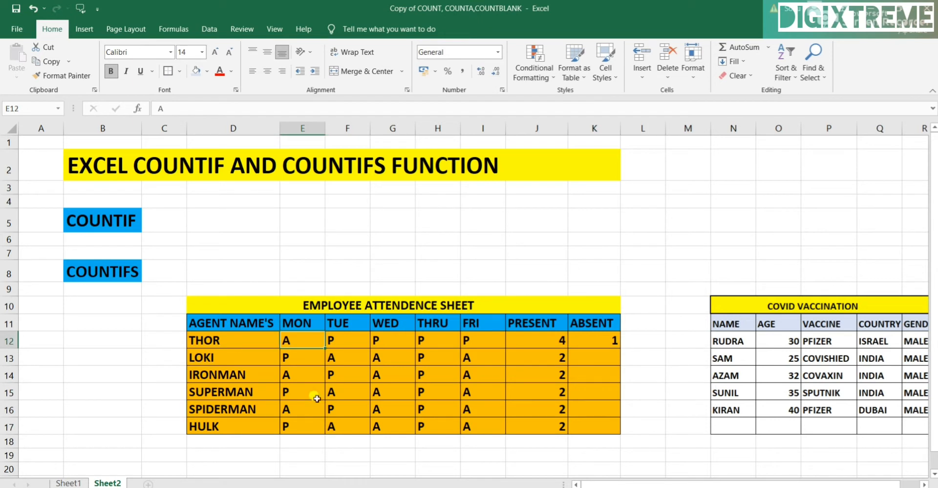
left_click(604, 341)
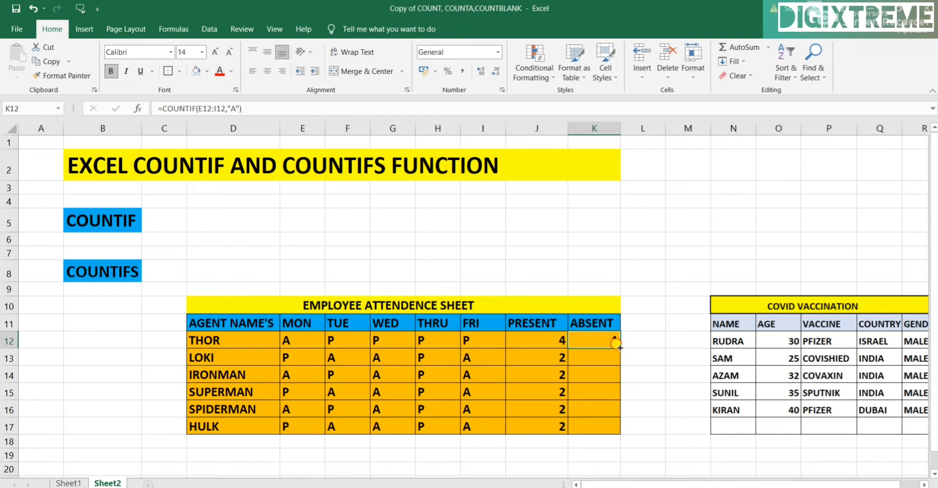
left_click_drag(619, 345, 619, 435)
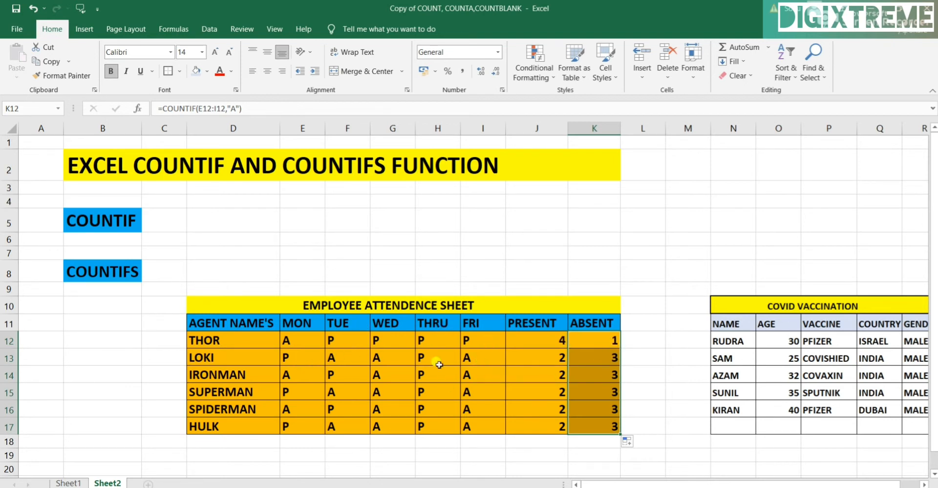
Change the first agent's TUE attendance in cell F12 to A
left_click(327, 341)
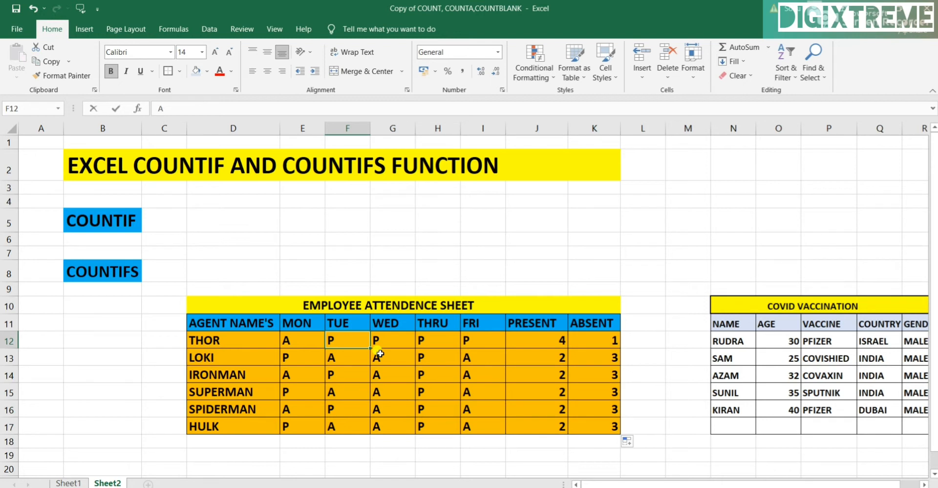
type("A")
key("Return")
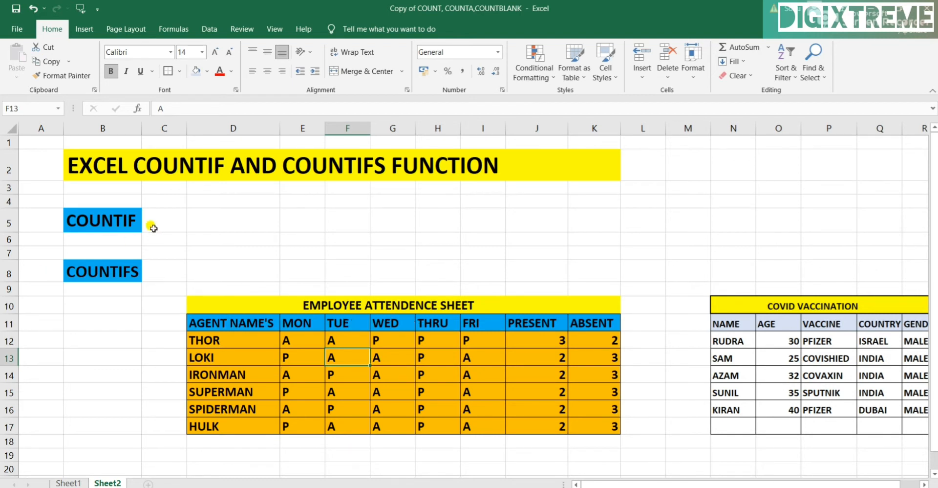
Examine the age, vaccine, country and gender entries in the COVID VACCINATION table as possible COUNTIFS criteria
left_click(109, 272)
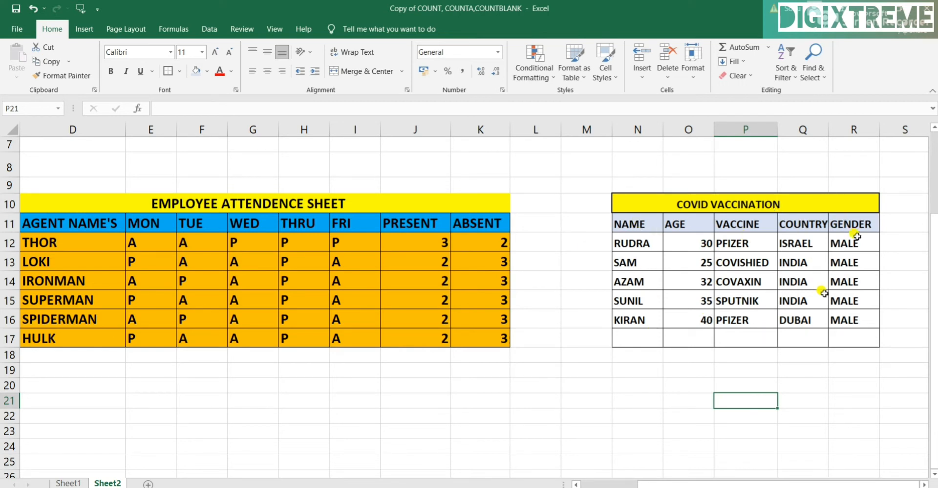
left_click(591, 384)
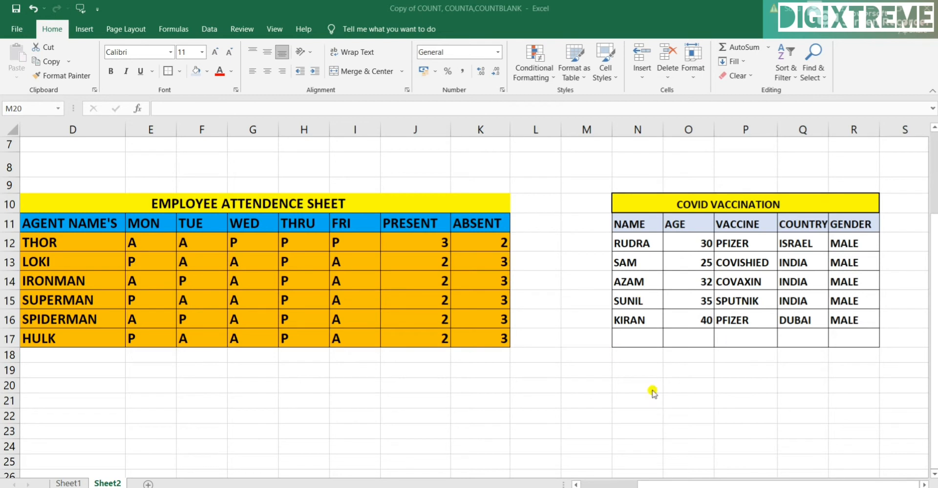
left_click(530, 376)
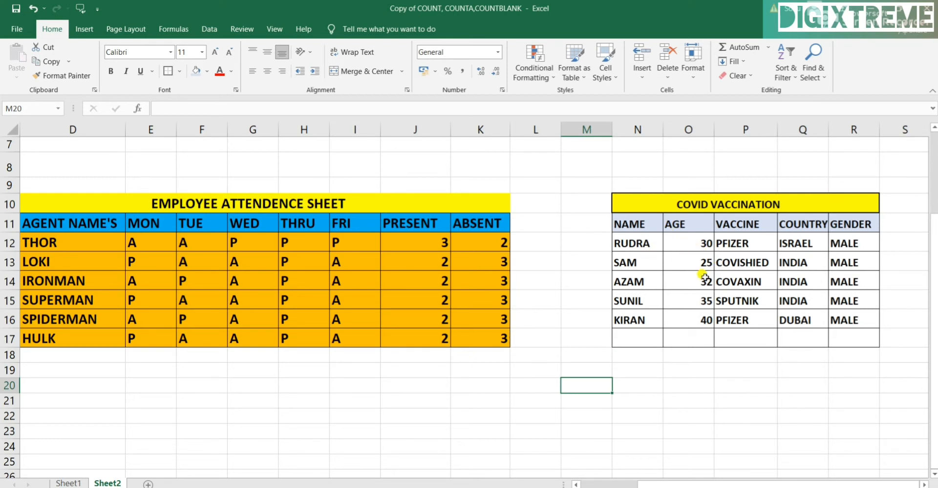
left_click(682, 243)
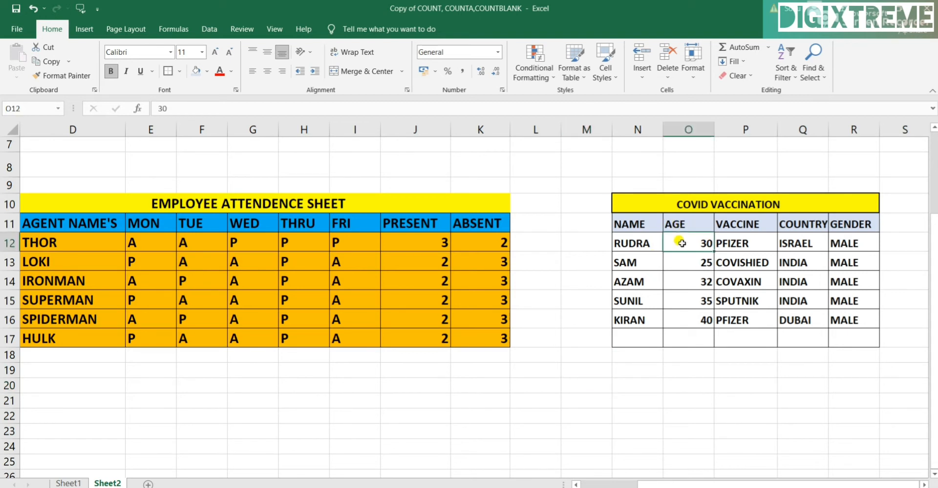
left_click(761, 242)
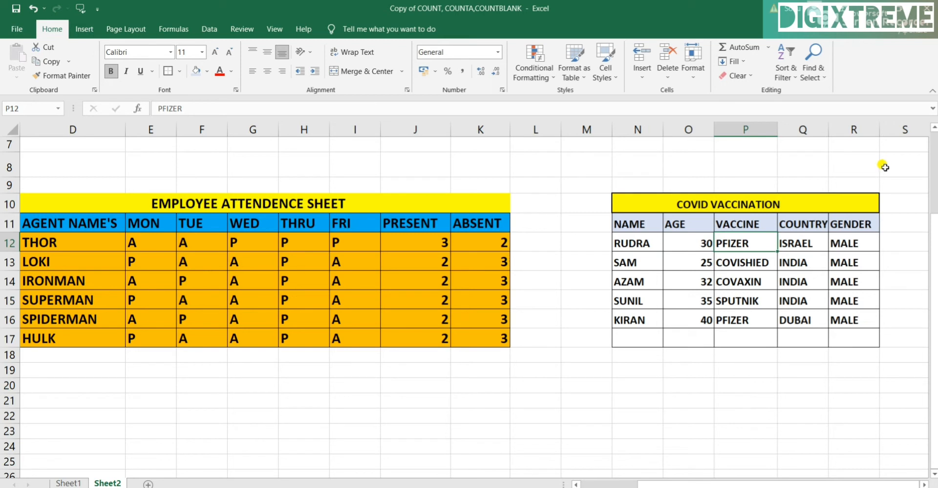
left_click(795, 246)
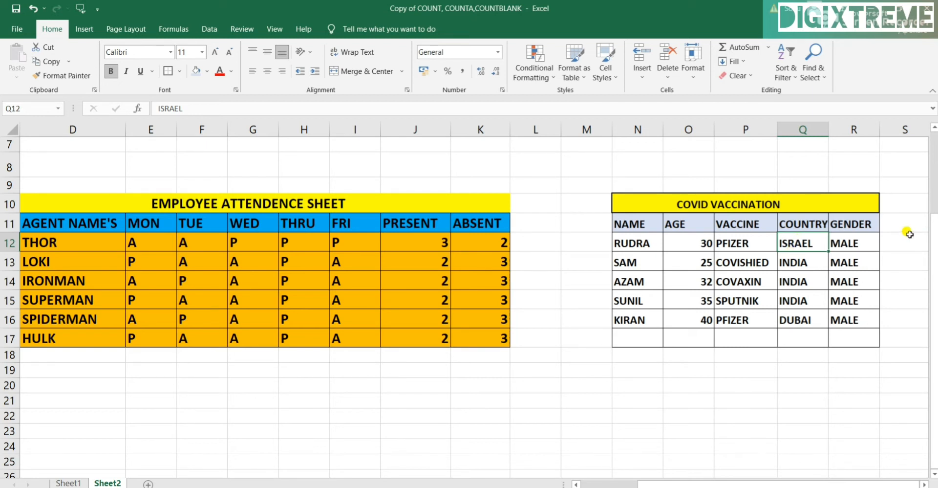
left_click(860, 243)
Start a COUNTIFS formula in cell M21 with age range O12:O16 and the criterion ">25"
left_click(589, 404)
type("=CO")
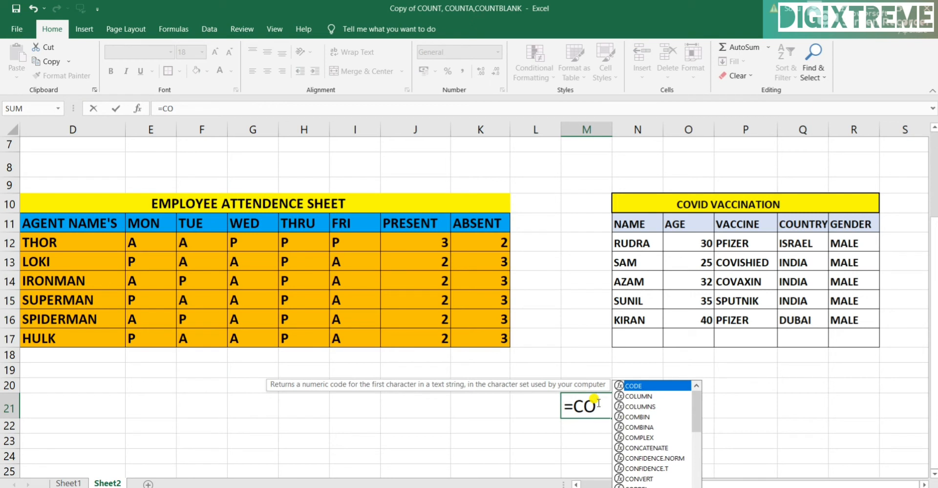
type("UNTIFS(")
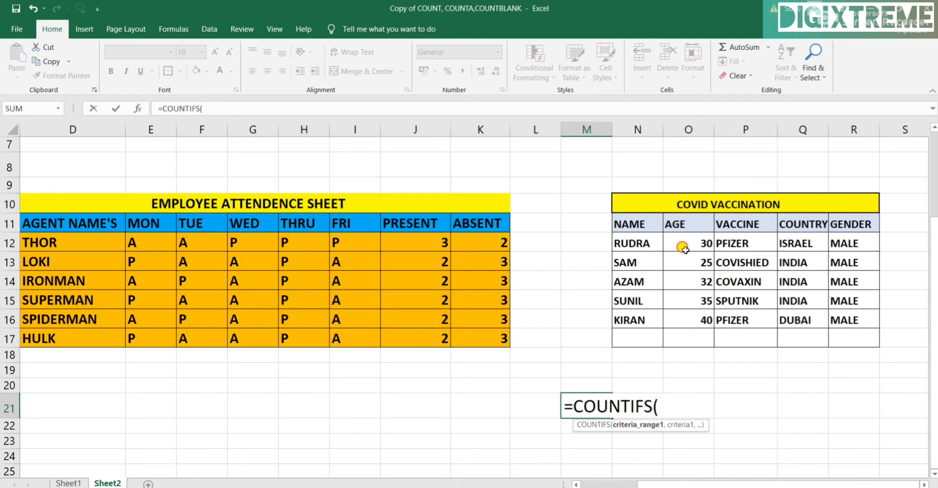
left_click_drag(684, 243, 684, 320)
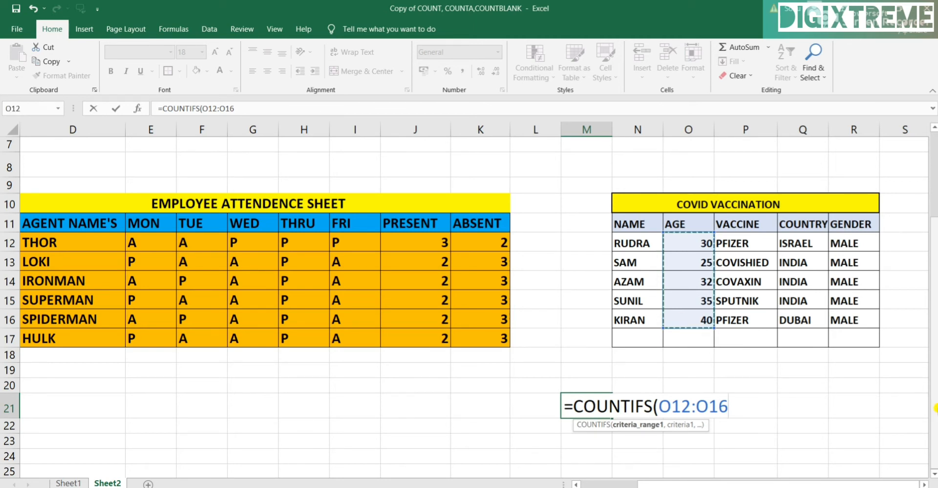
type(",")
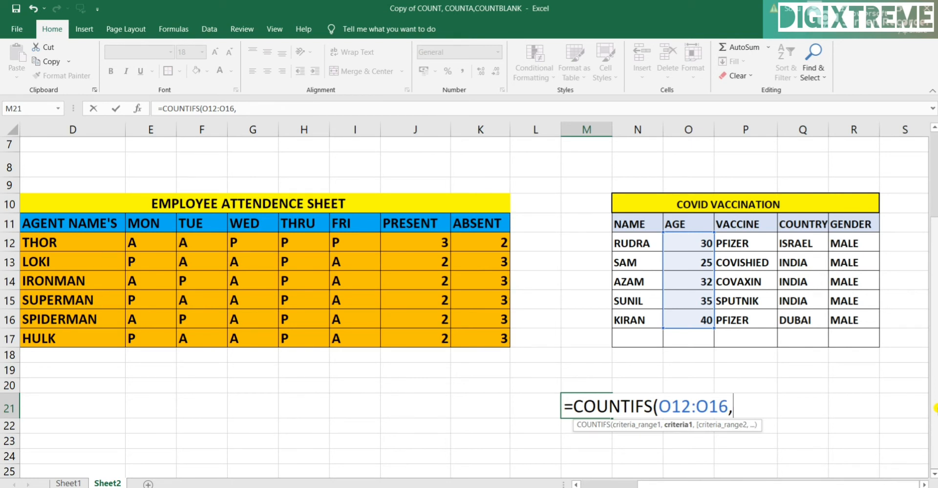
type("\"")
type(">25\"")
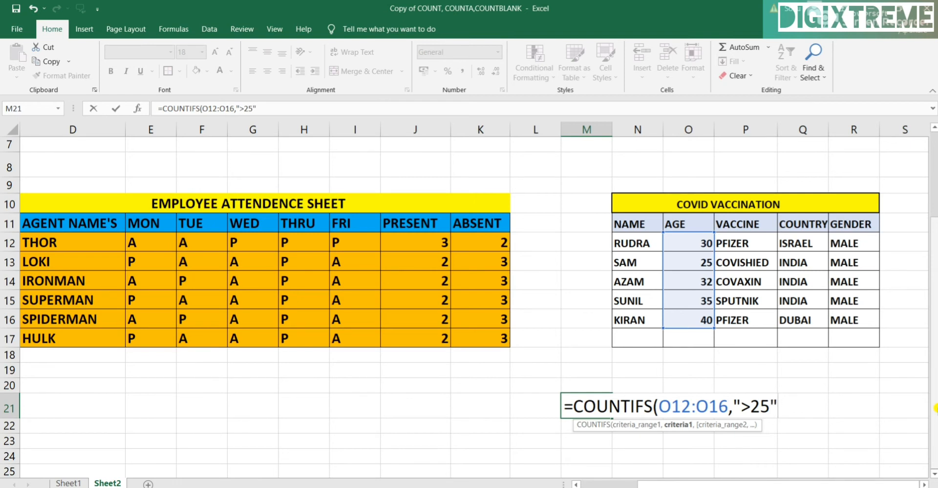
Add vaccine range P12:P16 with the criterion "PFIZER" to the COUNTIFS formula and enter it in M21
type(",")
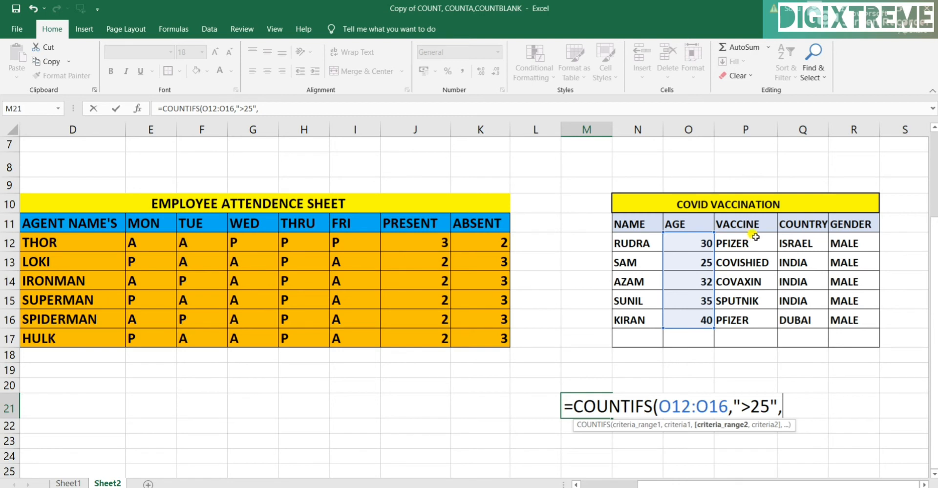
left_click_drag(752, 238, 762, 318)
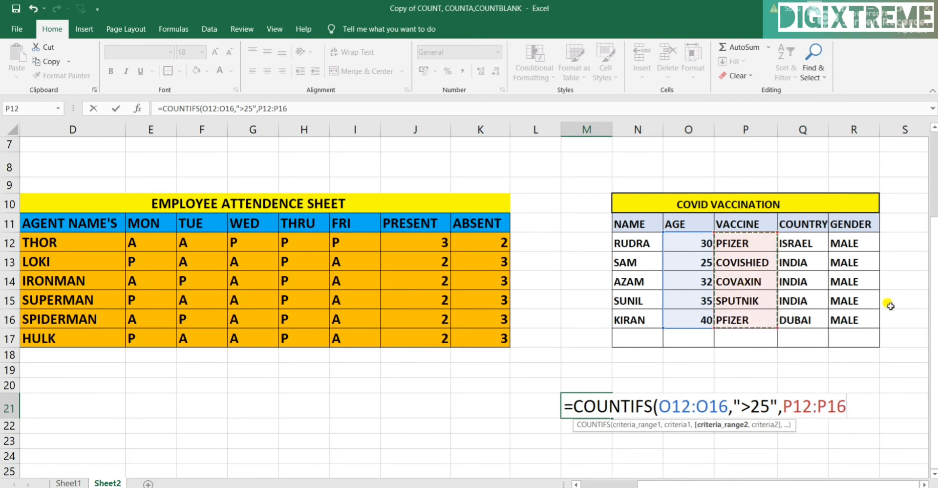
type(",")
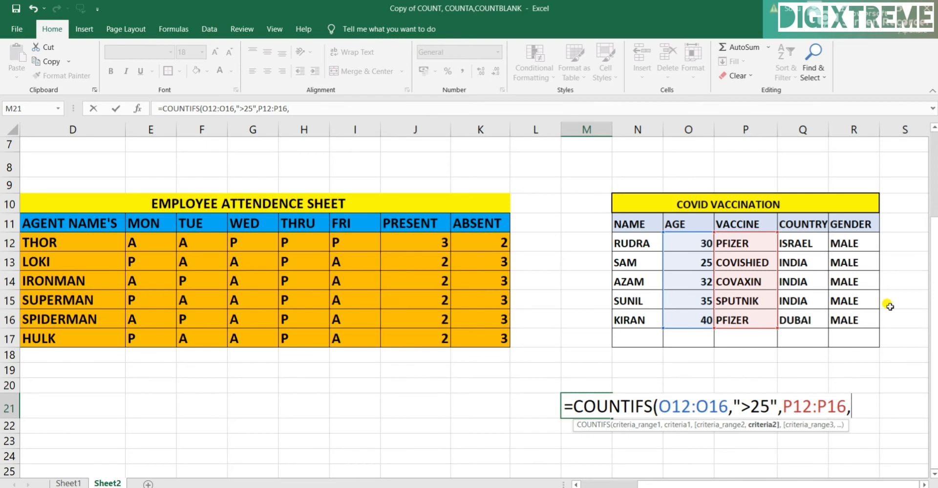
type("\"")
type("P")
type("F")
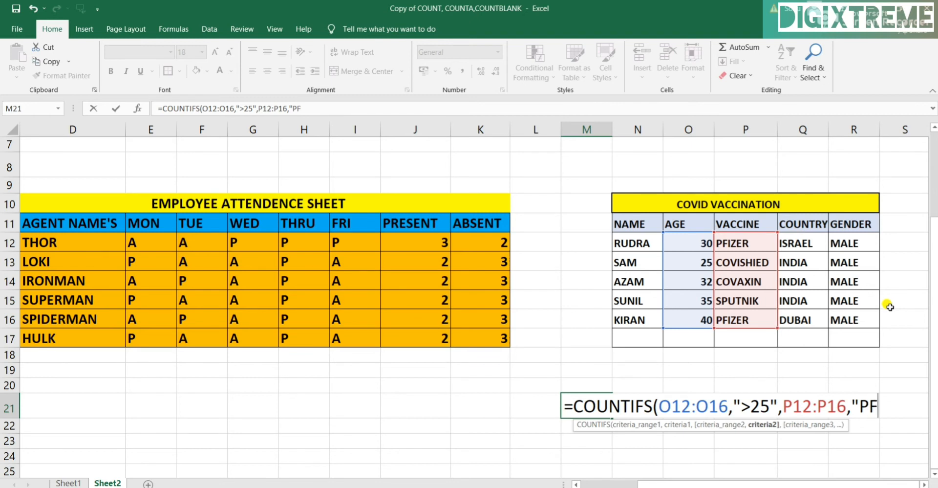
type("IZER")
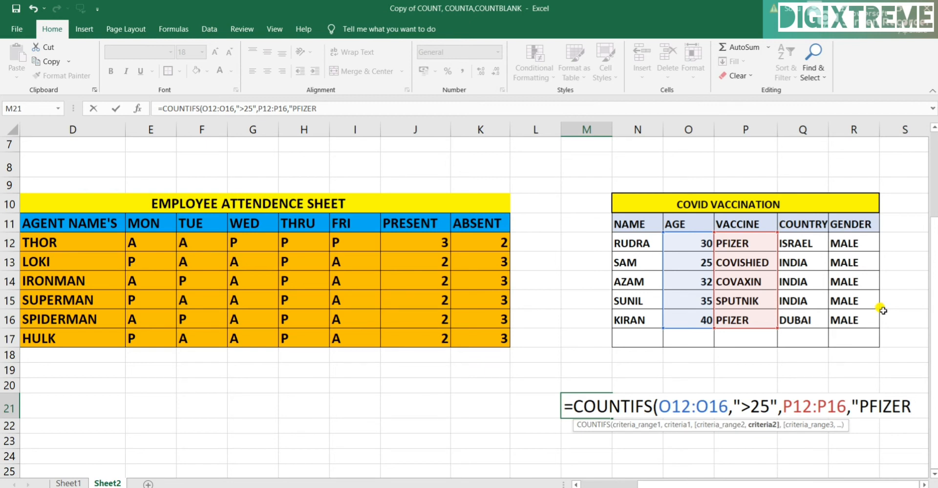
type("\")")
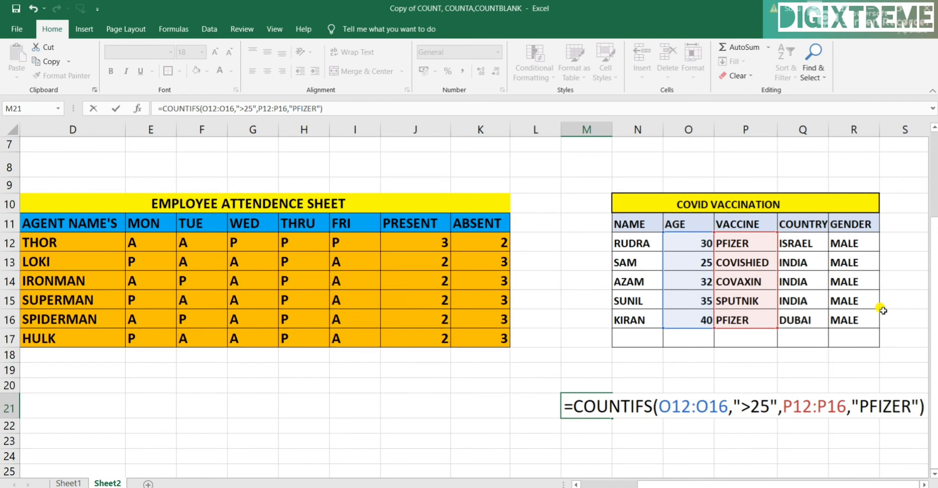
key("Return")
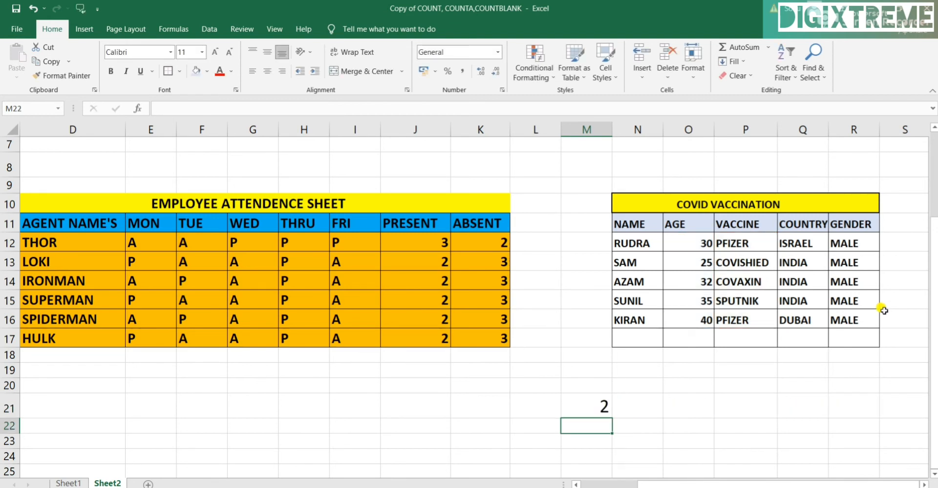
Check the COUNTIFS result in M21 against the ages and vaccines of the Pfizer records in rows 12 and 16
left_click(582, 407)
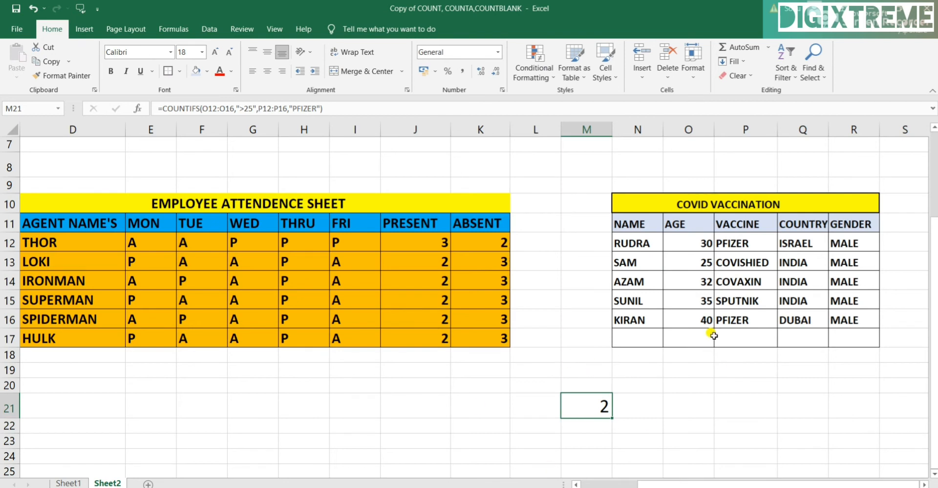
left_click(683, 241)
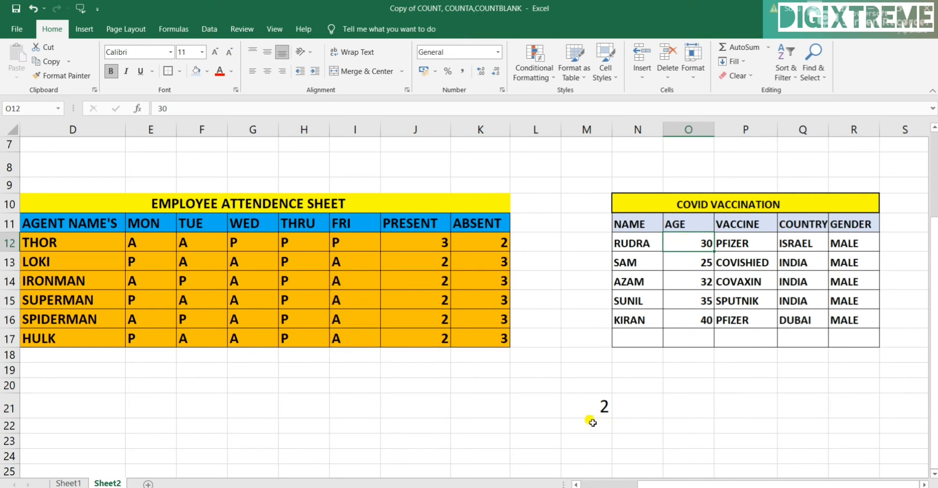
left_click(578, 410)
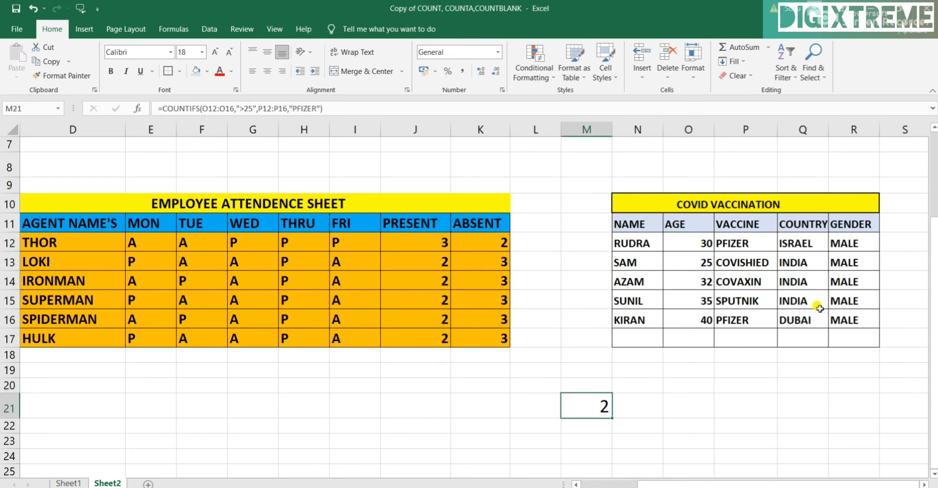
left_click(694, 239)
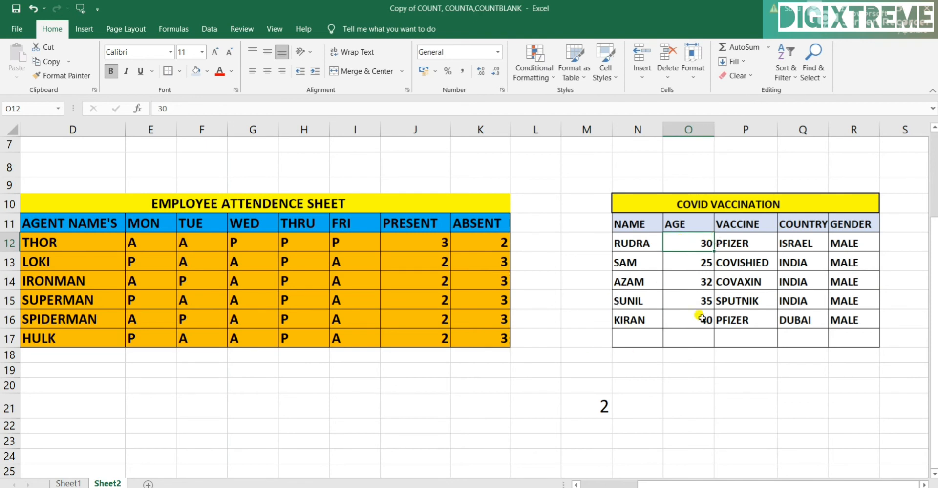
left_click(699, 316)
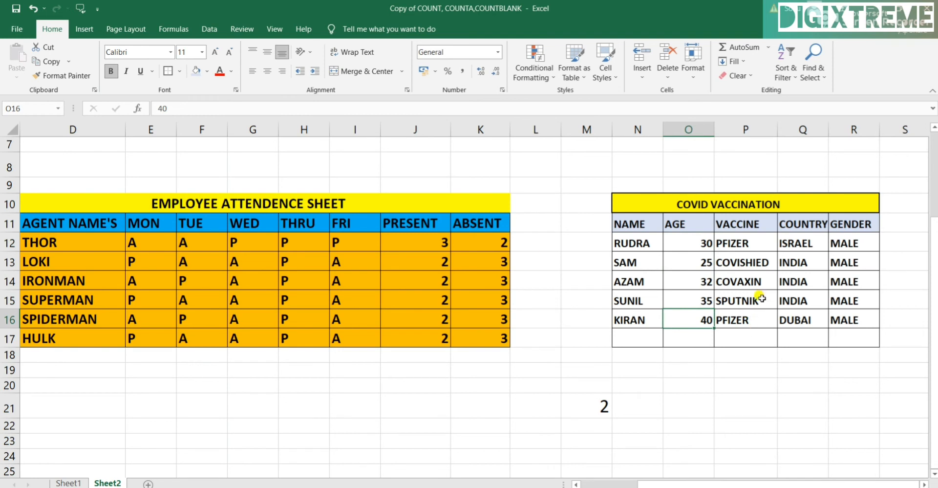
left_click(750, 239)
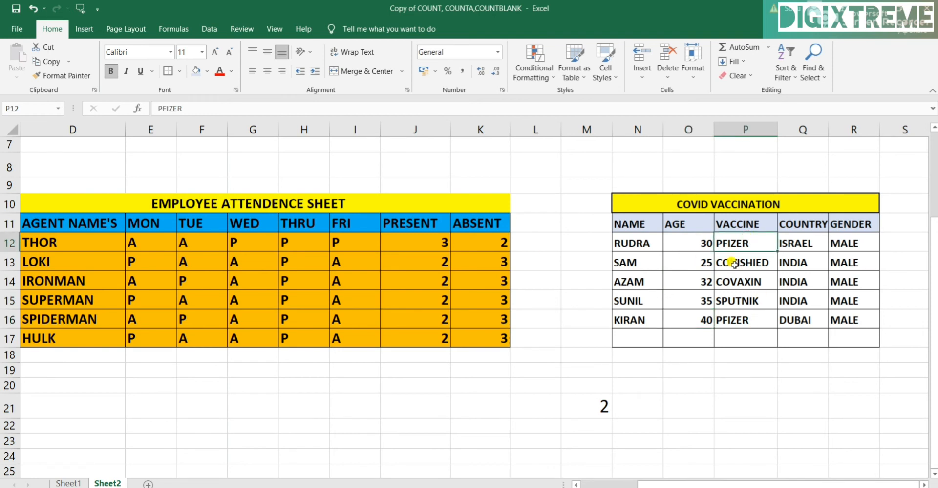
left_click(760, 320)
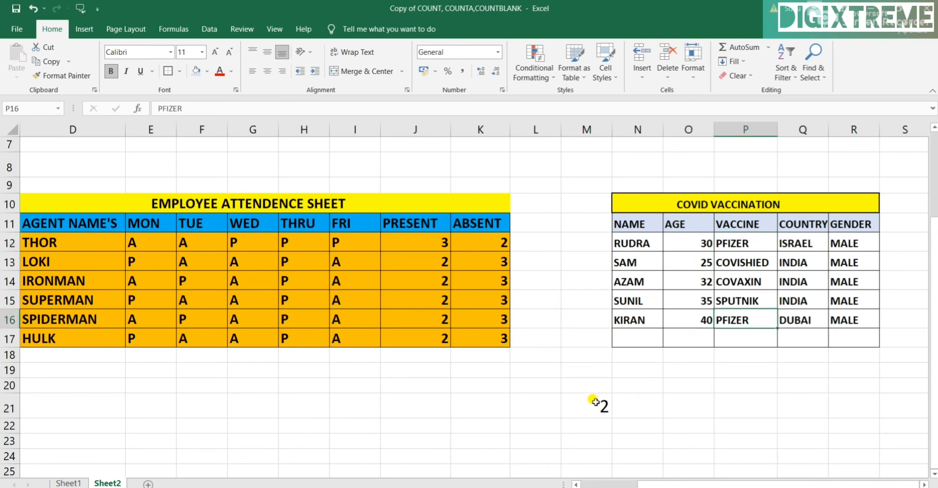
Extend the COUNTIFS formula in M21 with country range Q12:Q16 and the criterion "ISRAEL"
left_click(574, 404)
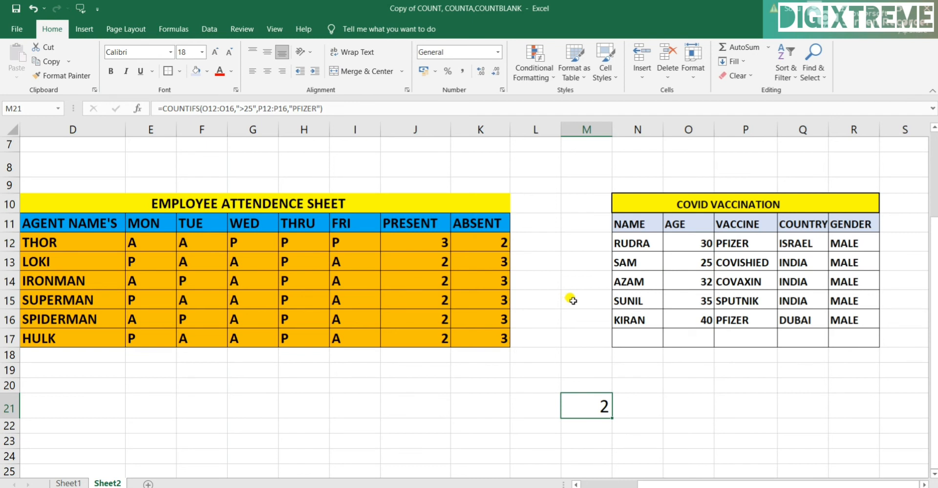
key("F2")
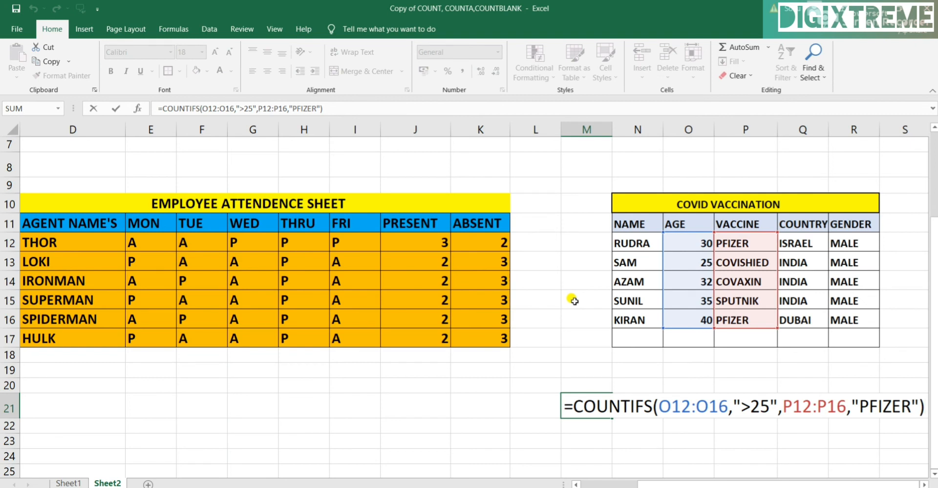
key("BackSpace")
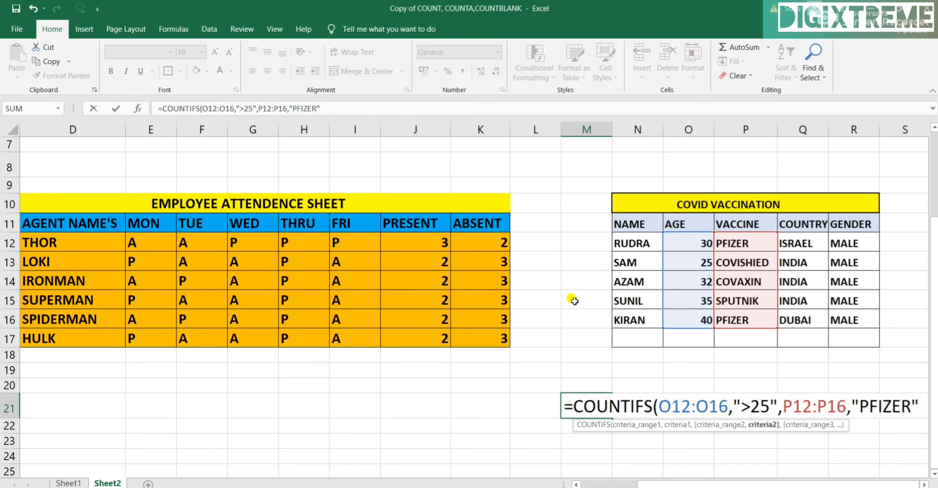
type(",")
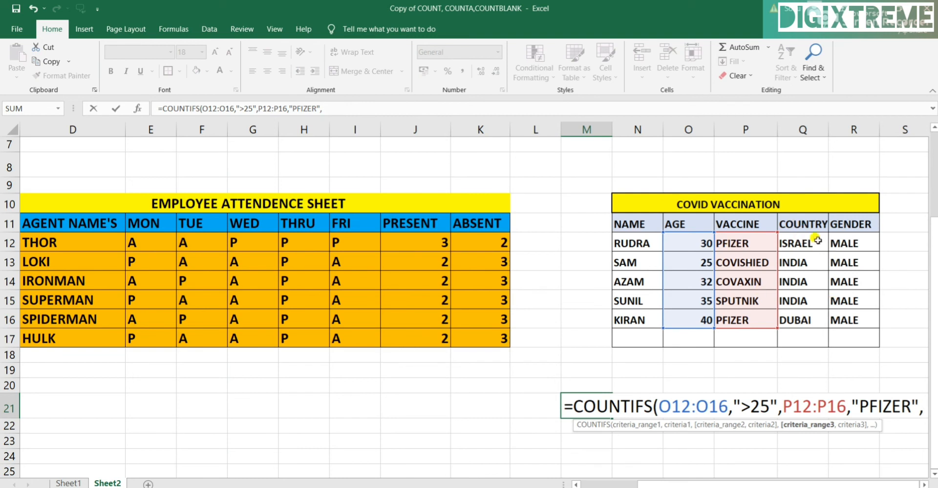
left_click_drag(817, 239, 807, 320)
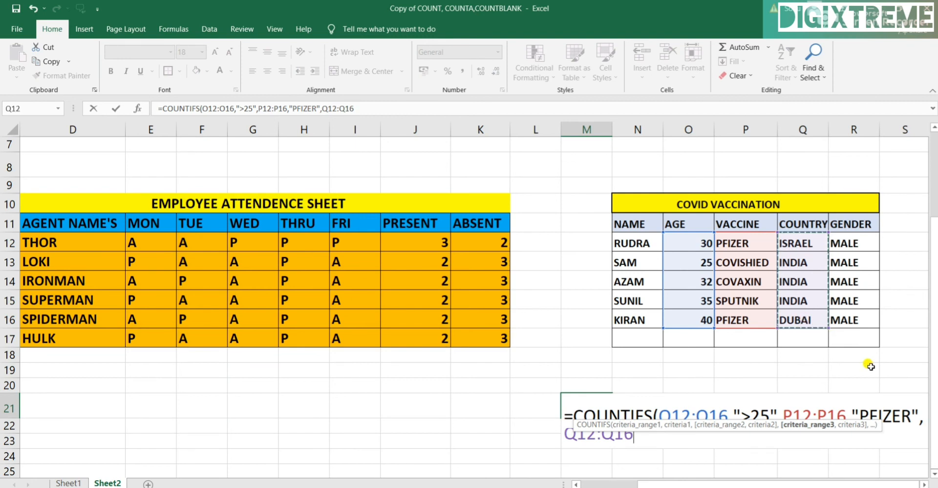
type(",")
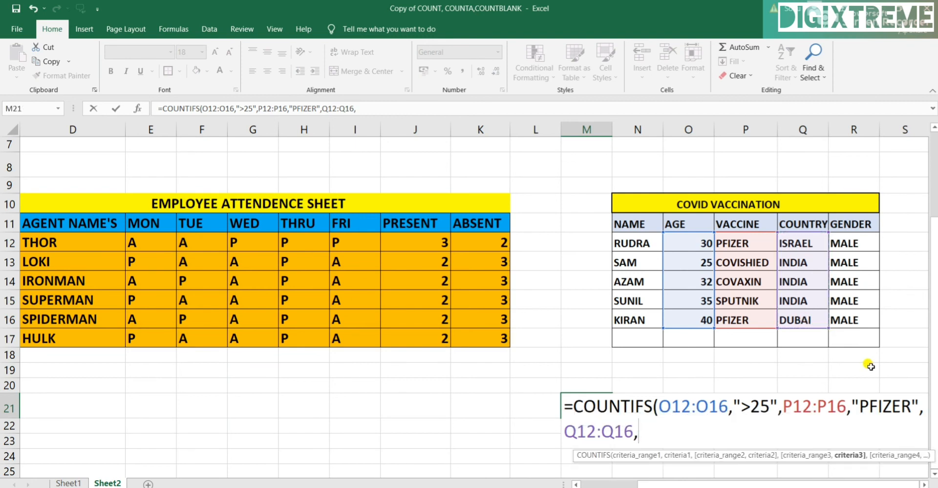
type("\"")
type("ISR")
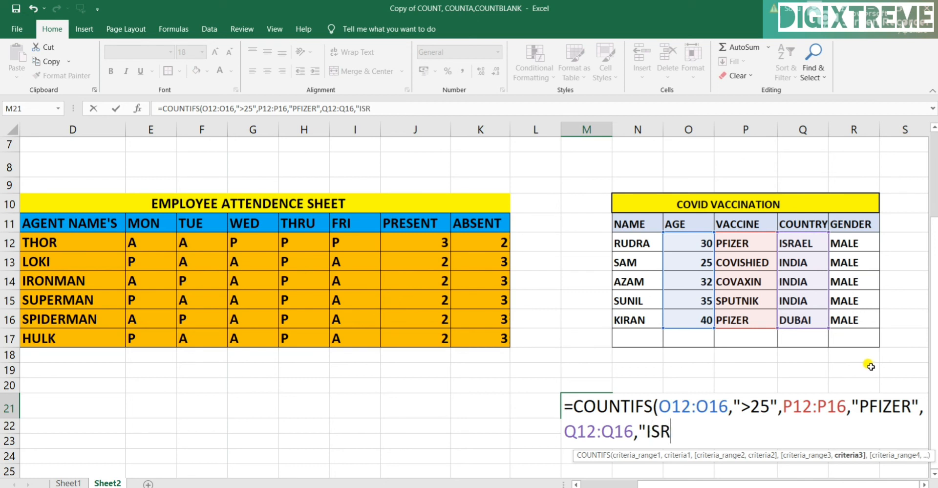
type("AEL")
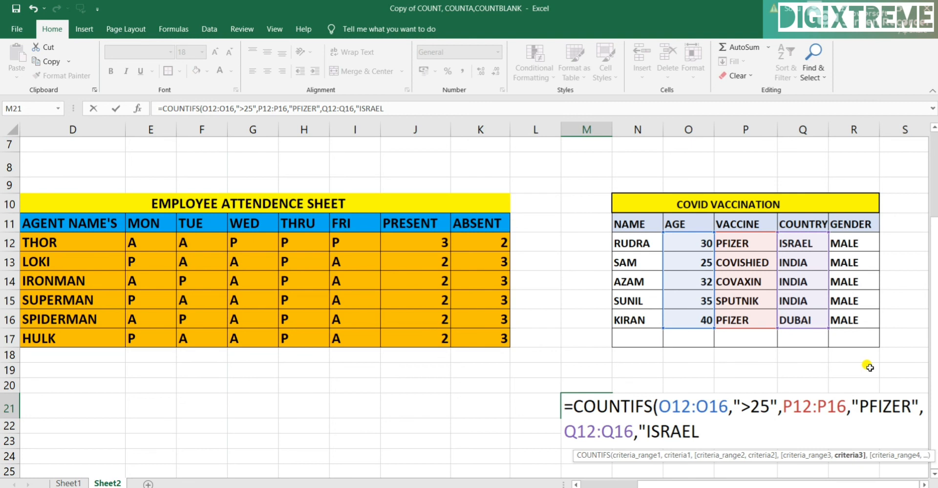
type("\"")
type(")")
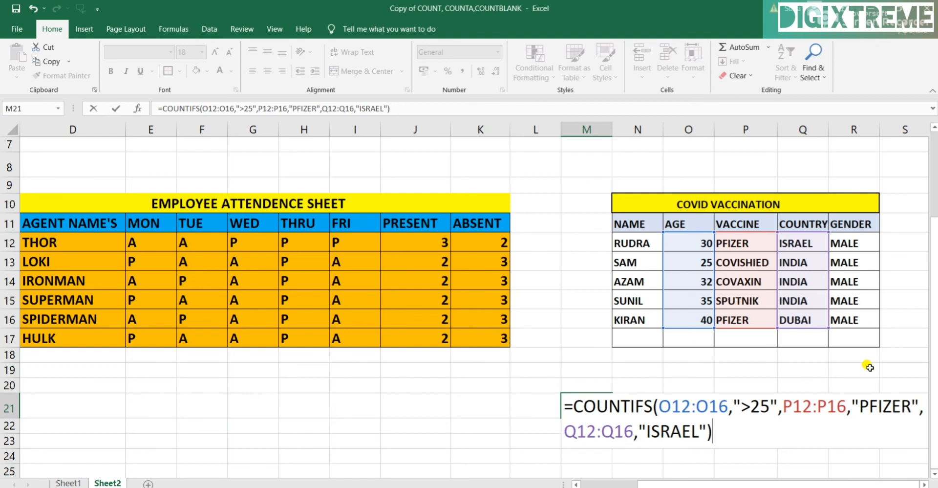
key("Return")
key("Up")
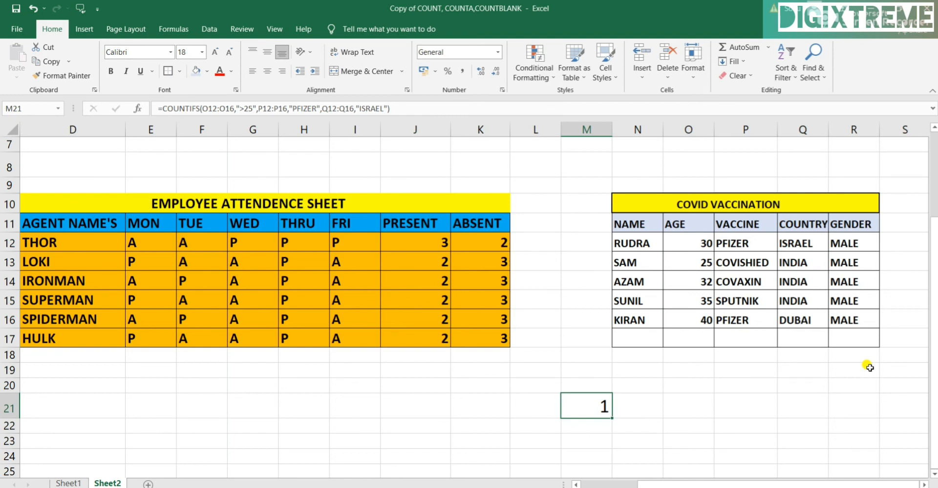
Check the three-criteria COUNTIFS result in M21 against the vaccination record in row 12
left_click(634, 239)
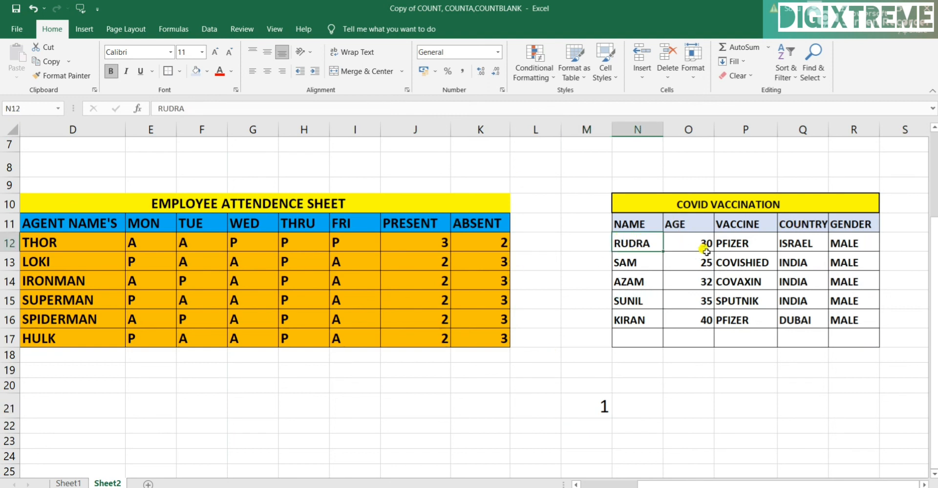
left_click(795, 238)
left_click(592, 411)
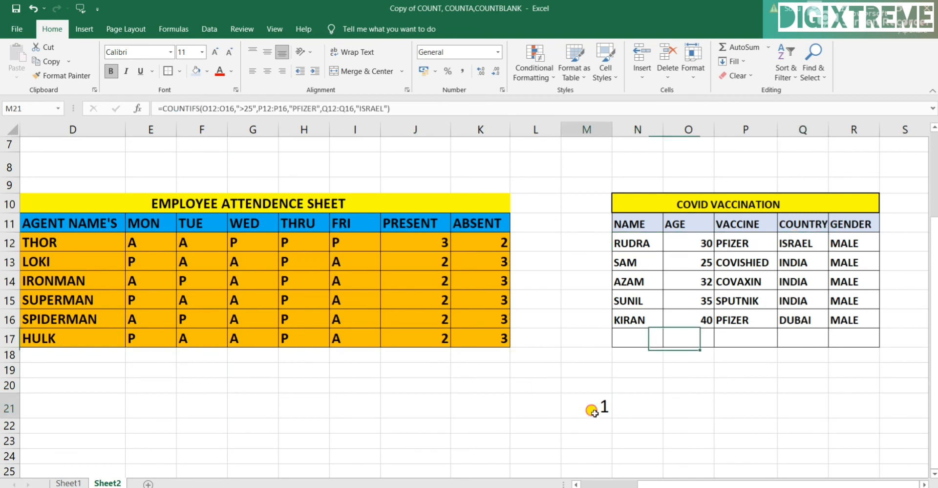